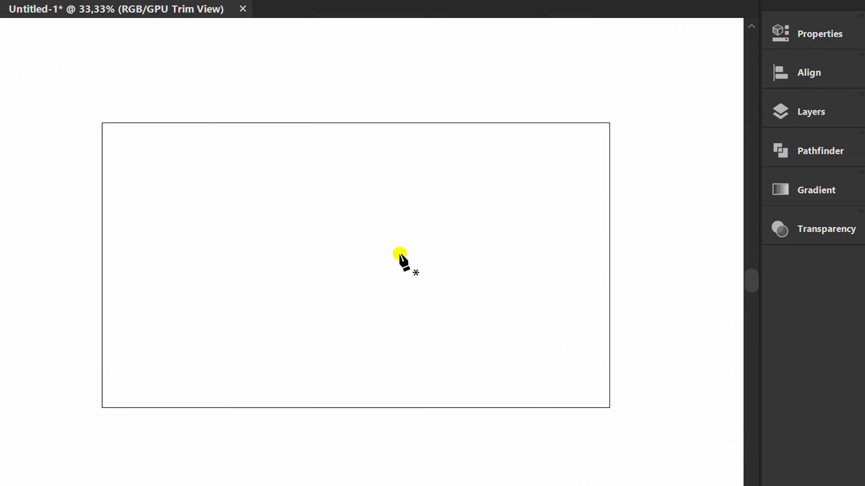
# Draw a three-point path from the top edge, straight down to mid-artboard, then to the bottom-left corner.
pyautogui.click(356, 123)
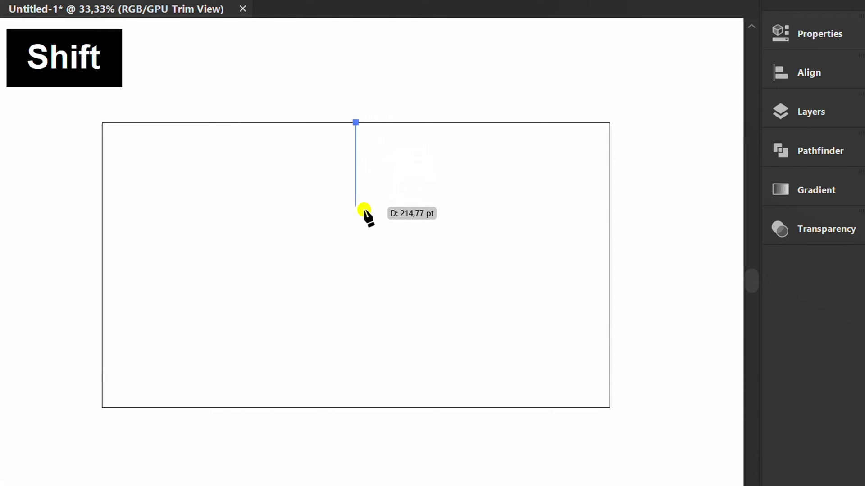
pyautogui.keyDown('shift'); pyautogui.click(356, 263); pyautogui.keyUp('shift')
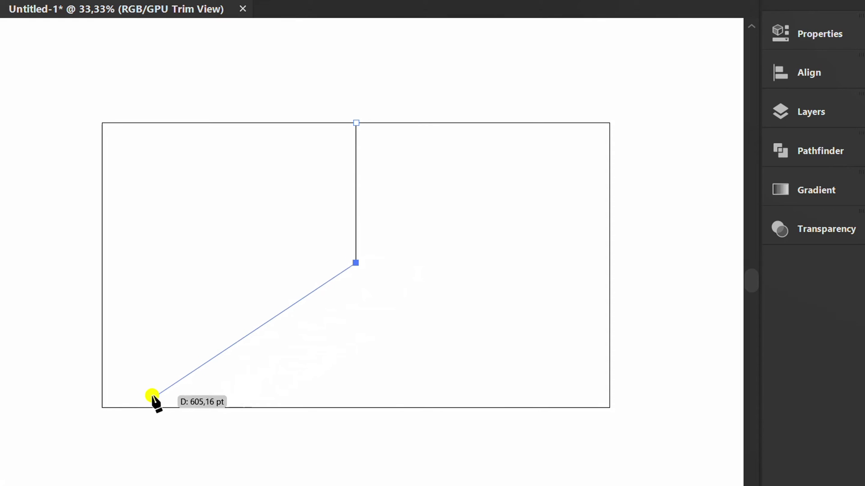
pyautogui.click(102, 407)
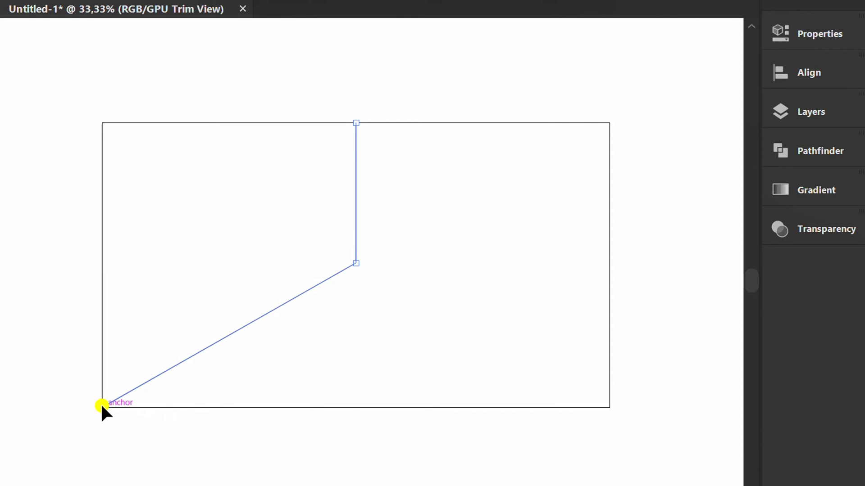
# Nudge the path's top and middle anchors slightly left of centre.
pyautogui.press('v')
pyautogui.press('a')
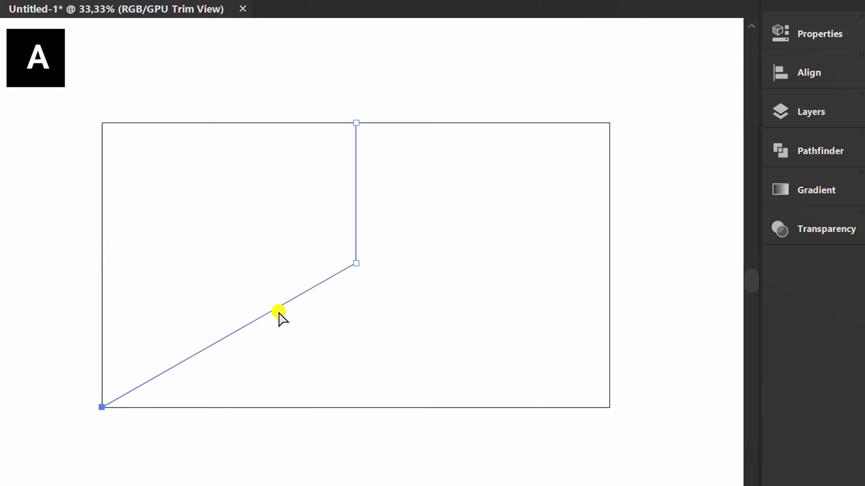
pyautogui.moveTo(416, 89); pyautogui.dragTo(332, 307)
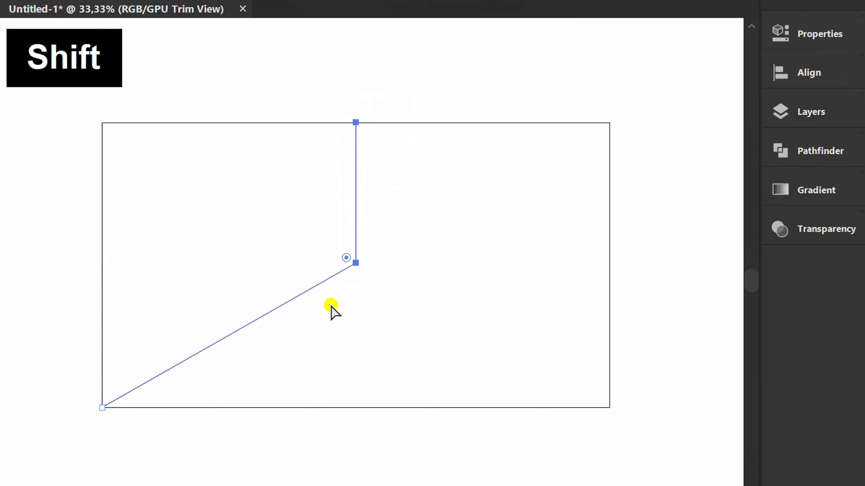
pyautogui.hotkey('shift', 'Left')
pyautogui.hotkey('shift', 'Left')
pyautogui.hotkey('shift', 'Left')
pyautogui.hotkey('shift', 'Left')
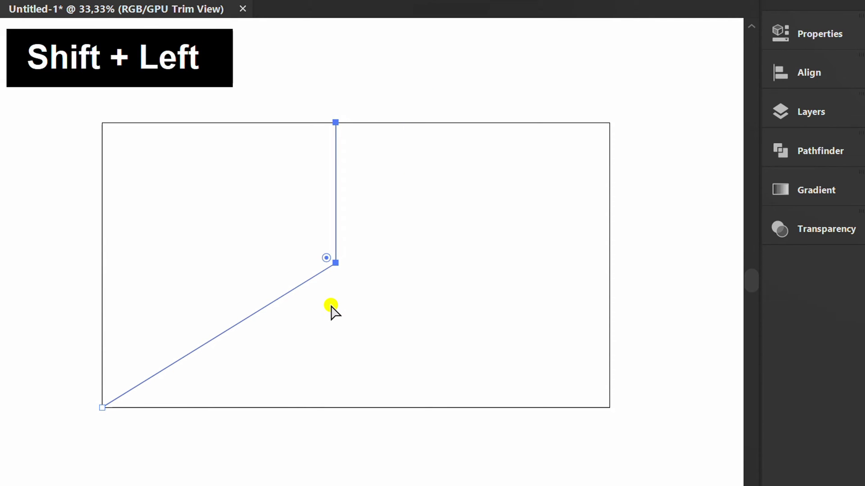
pyautogui.hotkey('shift', 'Left')
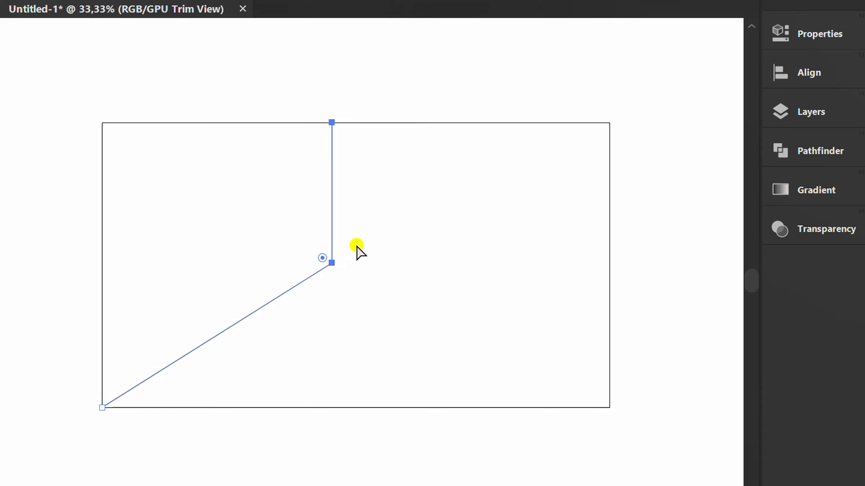
# Round the middle anchor's sharp corner into a smooth curve using its live corner widget, then deselect.
pyautogui.click(331, 263)
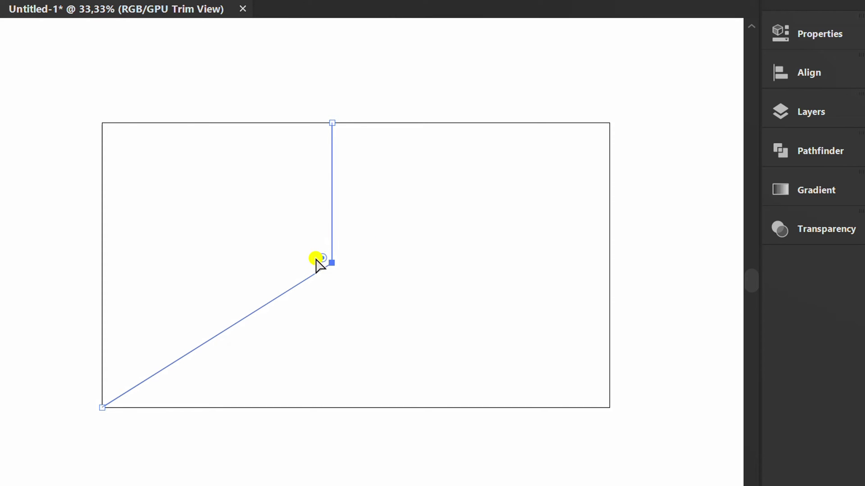
pyautogui.moveTo(327, 261); pyautogui.dragTo(222, 179)
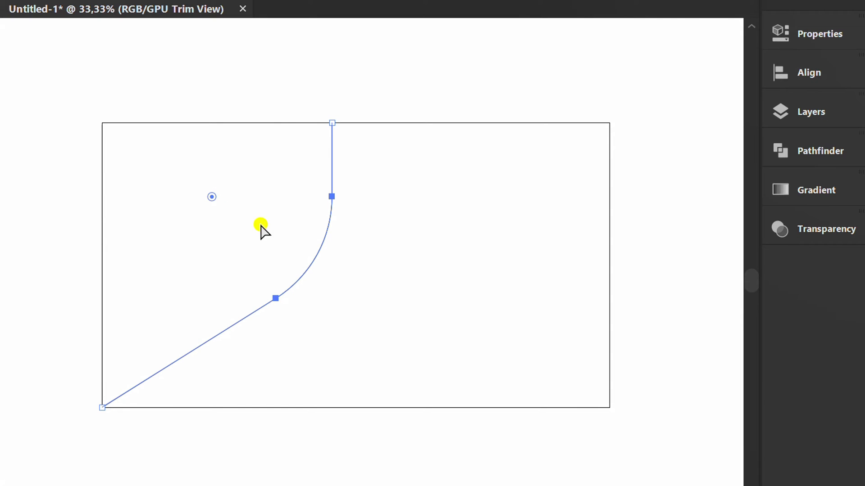
pyautogui.press('v')
pyautogui.click(379, 331)
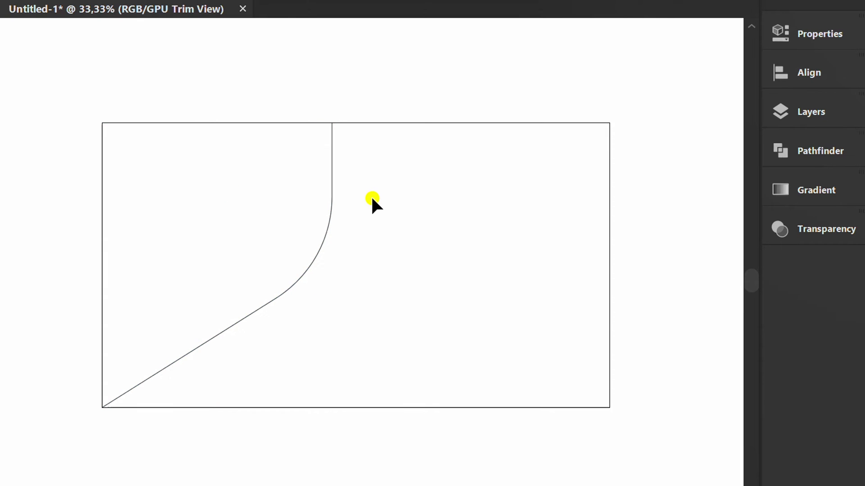
# Reflect a copy of the curved path to the right around its top anchor.
pyautogui.moveTo(371, 187); pyautogui.dragTo(306, 259)
pyautogui.press('o')
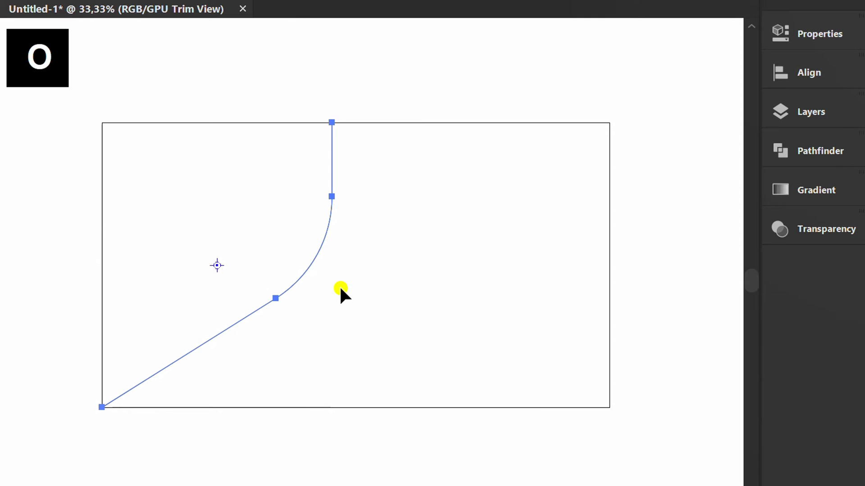
pyautogui.click(331, 123)
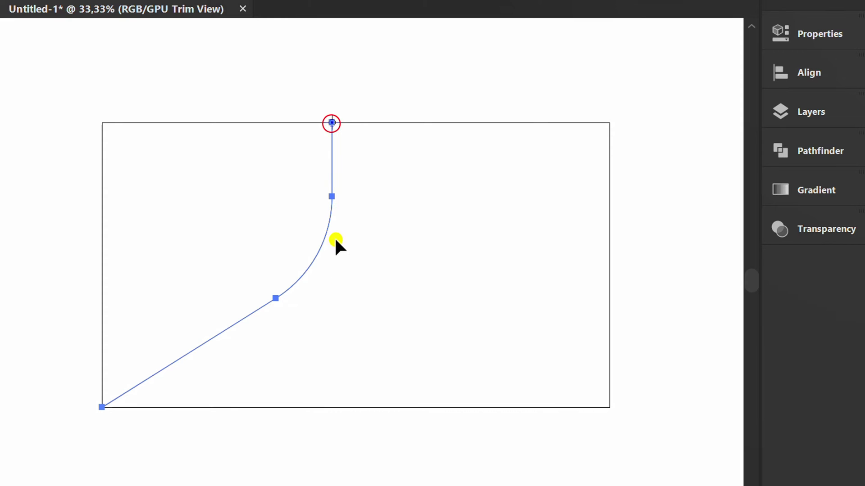
pyautogui.moveTo(334, 237)
pyautogui.mouseDown()
pyautogui.moveTo(352, 295)
pyautogui.moveTo(346, 307)
pyautogui.mouseUp()
# Align the mirrored copy to the artboard's right edge with Horizontal Align Right.
pyautogui.press('v')
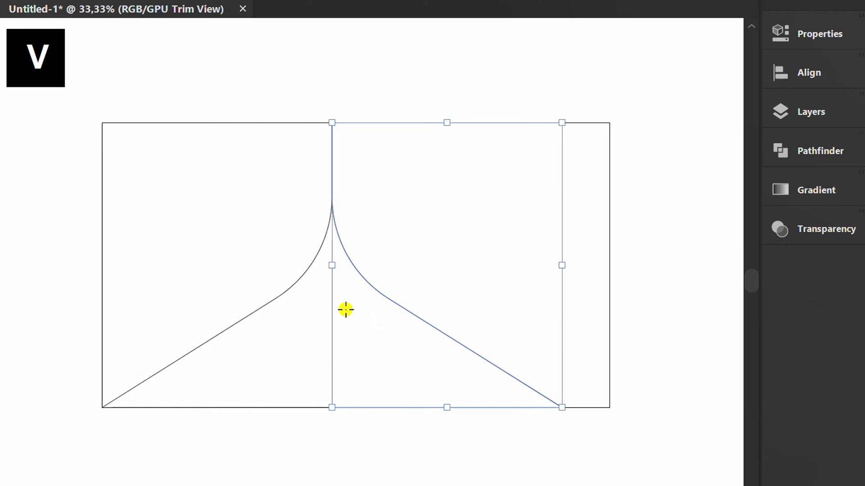
pyautogui.click(790, 72)
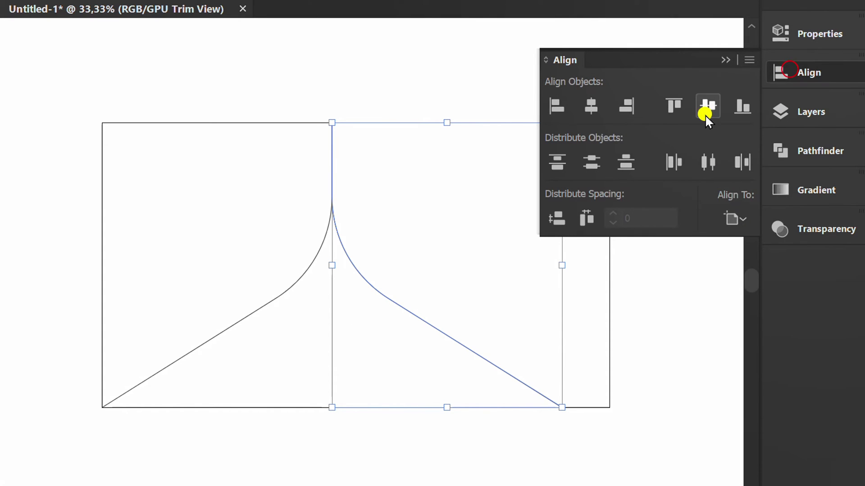
pyautogui.click(623, 107)
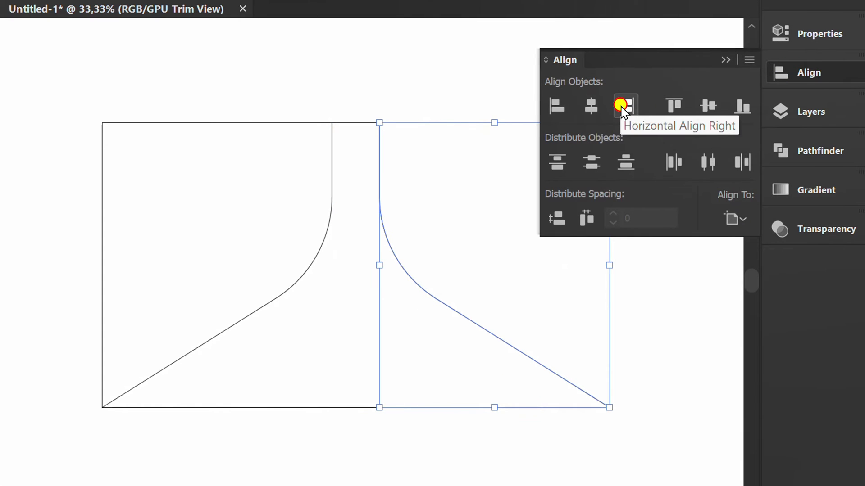
pyautogui.click(725, 59)
# Select both curves and blend them together.
pyautogui.keyDown('shift'); pyautogui.click(263, 312); pyautogui.keyUp('shift')
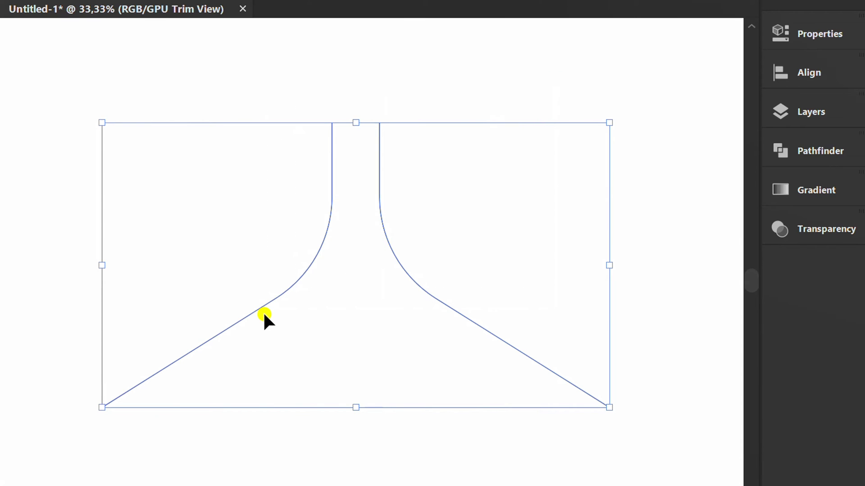
pyautogui.hotkey('ctrl', 'alt', 'b')
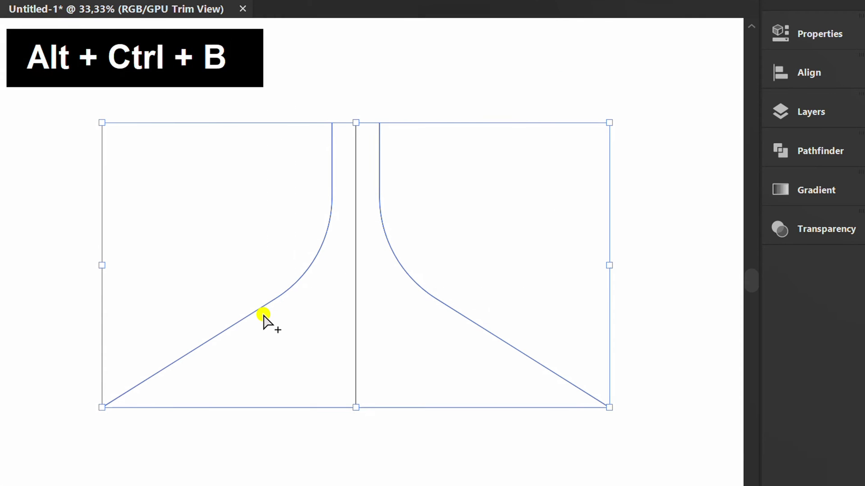
pyautogui.click(798, 37)
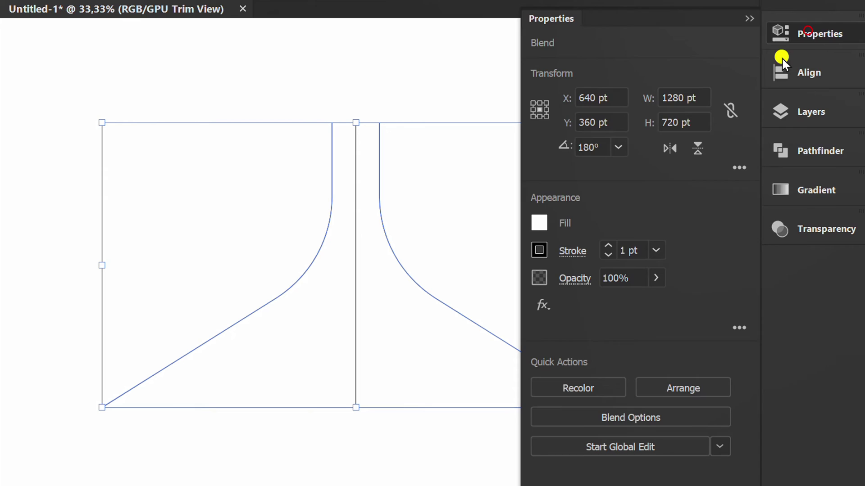
# Set Blend Options to Preview on, Align to Path orientation, and 4 specified steps.
pyautogui.click(609, 420)
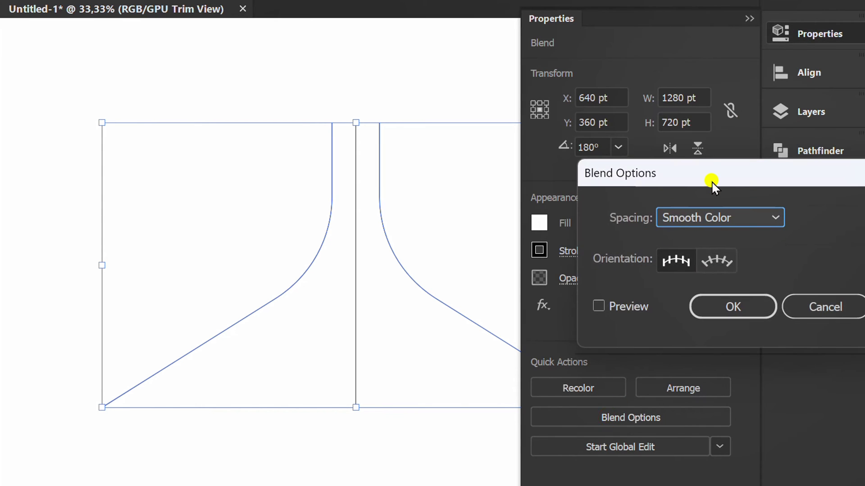
pyautogui.moveTo(715, 178); pyautogui.dragTo(642, 119)
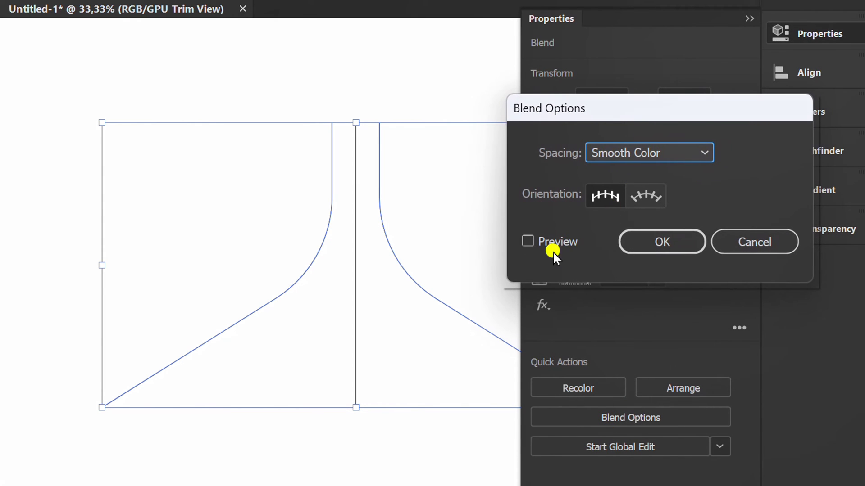
pyautogui.click(527, 242)
pyautogui.click(645, 196)
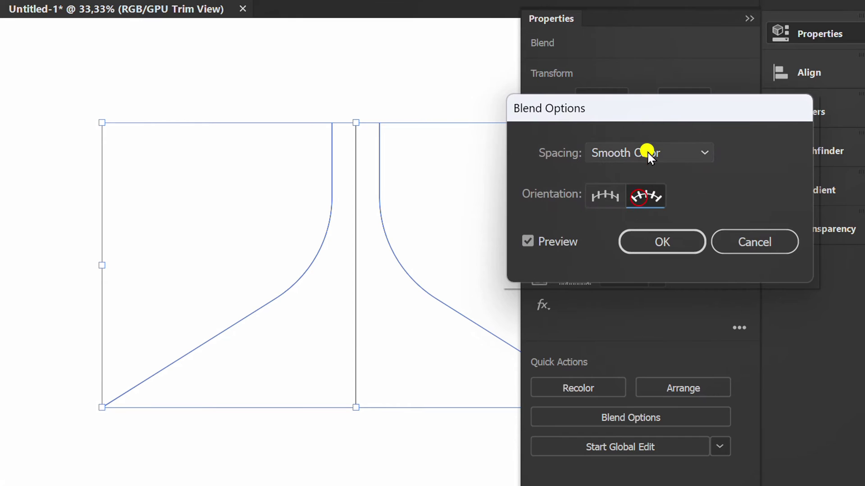
pyautogui.click(648, 153)
pyautogui.click(647, 193)
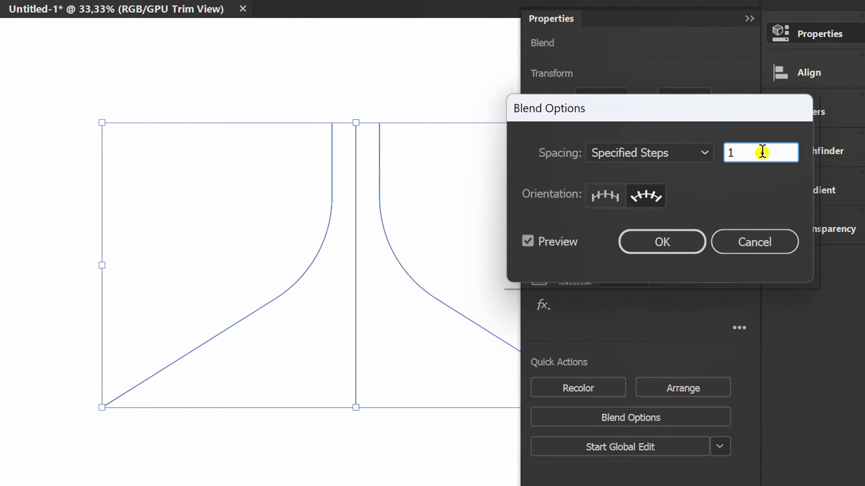
pyautogui.press('Up')
pyautogui.press('Up')
pyautogui.press('Up')
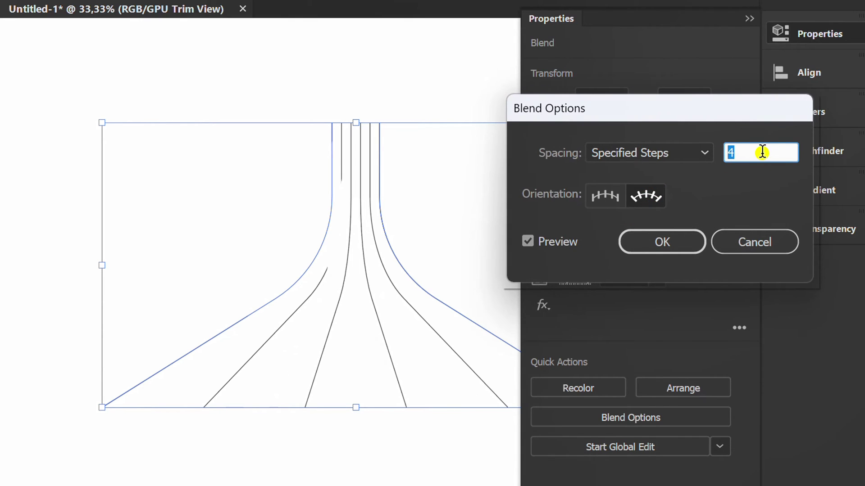
# Confirm the blend options and set the blend's fill to None.
pyautogui.click(662, 241)
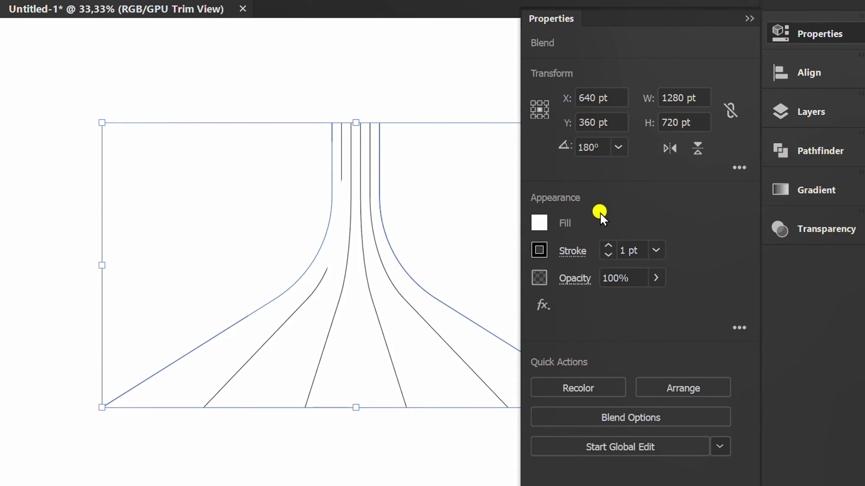
pyautogui.click(540, 223)
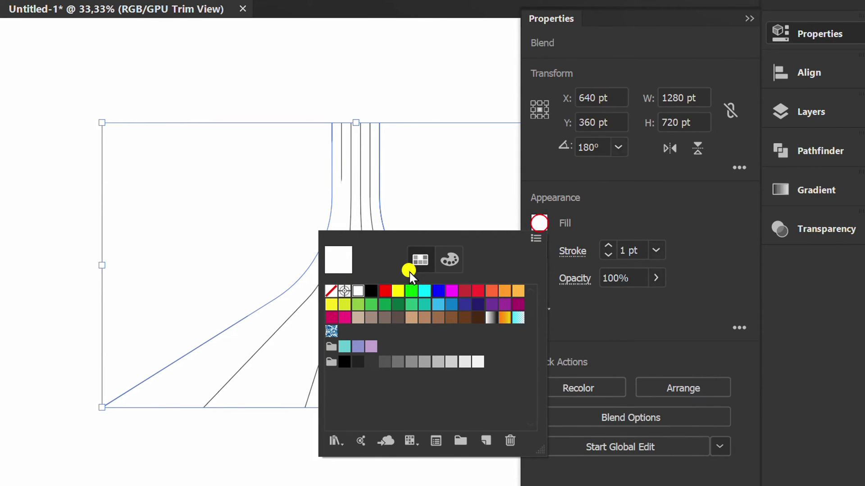
pyautogui.click(331, 292)
pyautogui.click(622, 185)
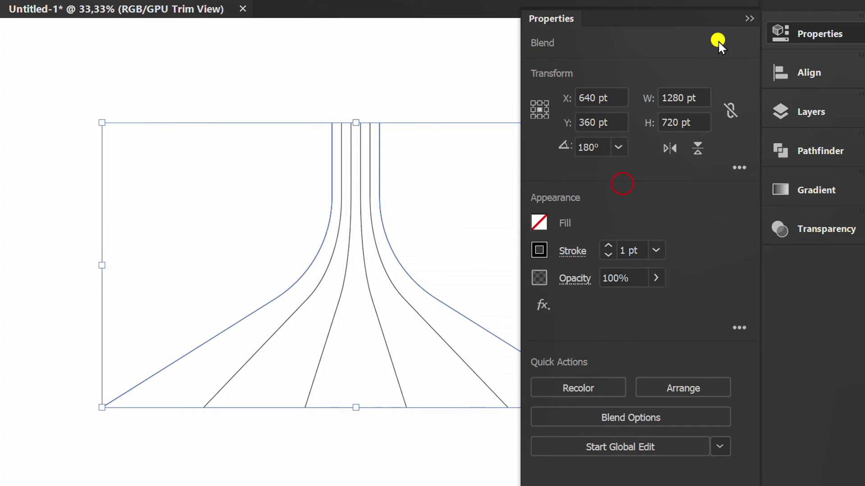
pyautogui.click(748, 19)
# Expand the selected blend into separate editable paths via Object > Expand.
pyautogui.click(463, 82)
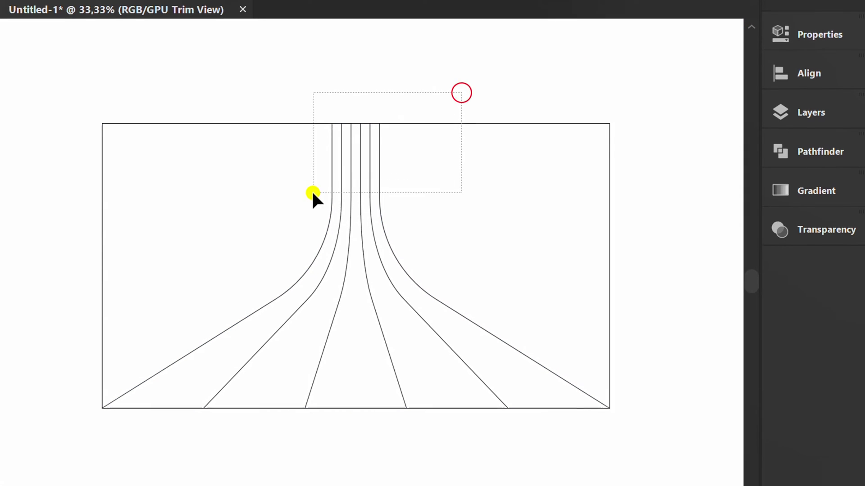
pyautogui.moveTo(436, 109); pyautogui.dragTo(312, 190)
pyautogui.click(96, 14)
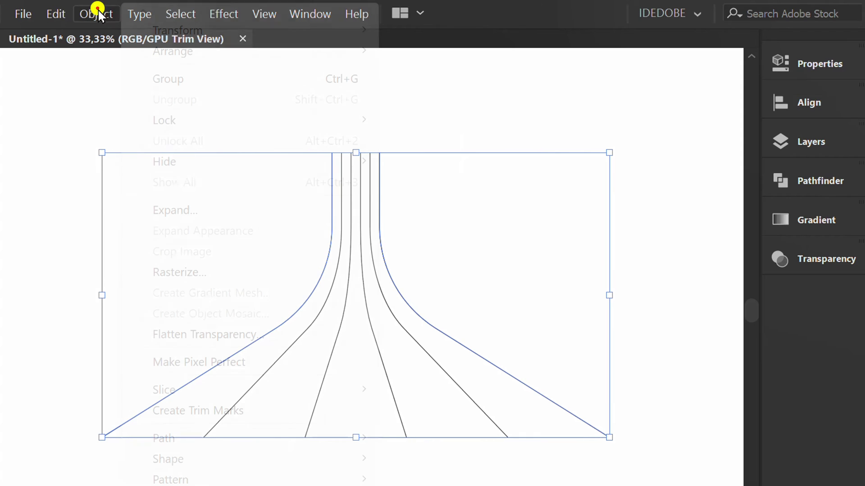
pyautogui.click(192, 213)
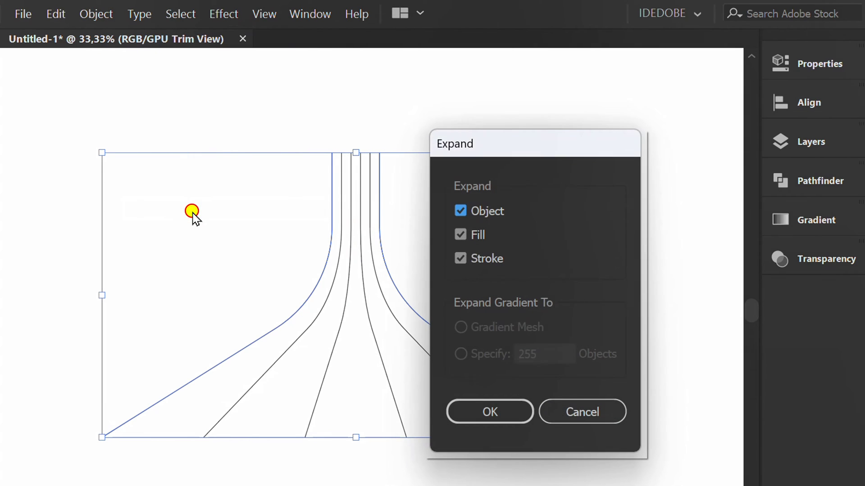
pyautogui.click(492, 412)
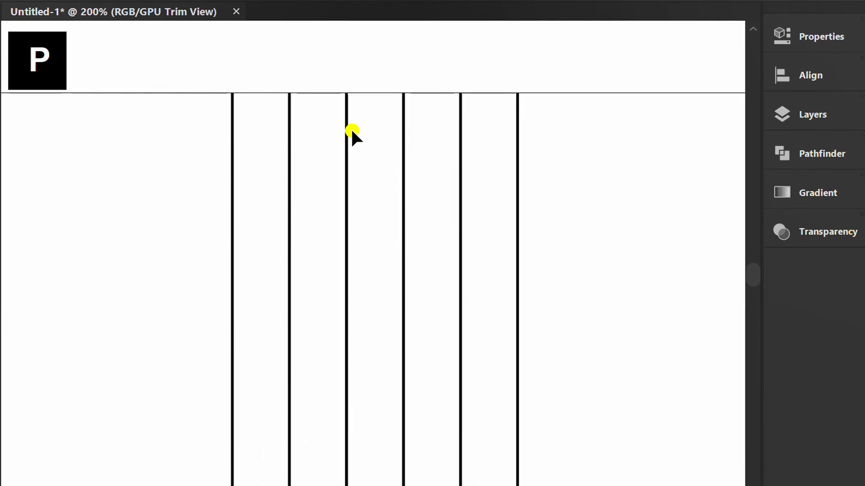
# Draw a closed path linking the outer lines' tops and bottom corners, then select all paths.
pyautogui.press('p')
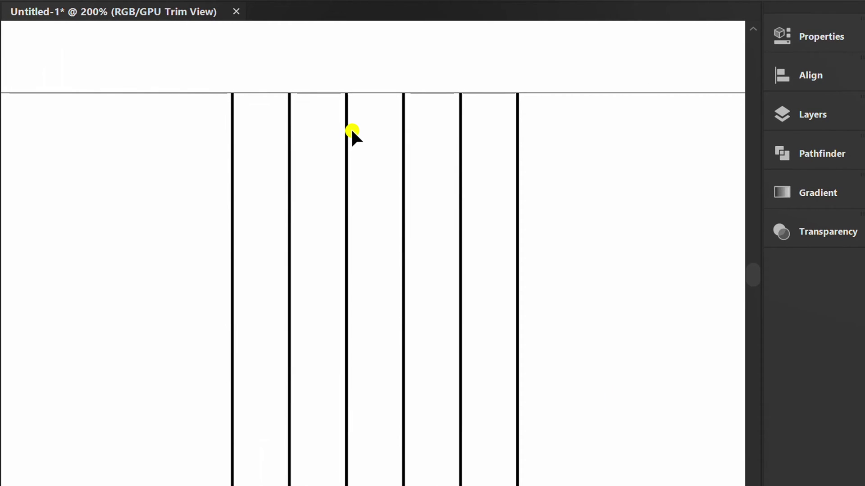
pyautogui.click(233, 93)
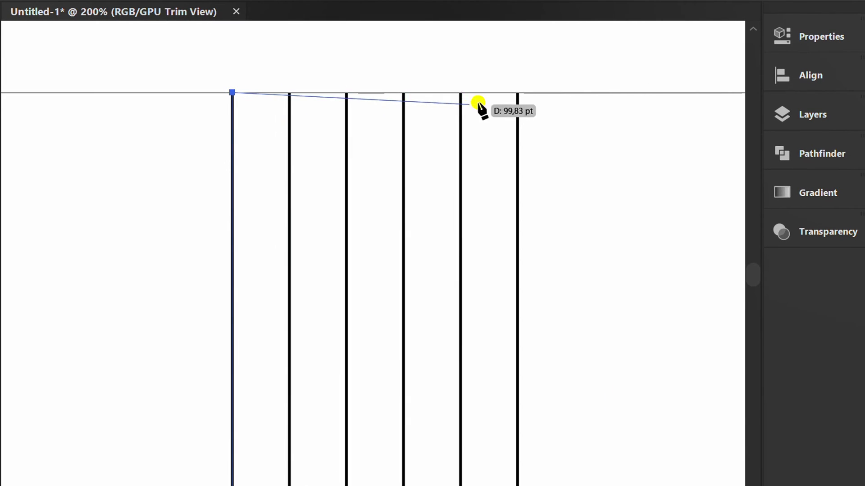
pyautogui.click(517, 94)
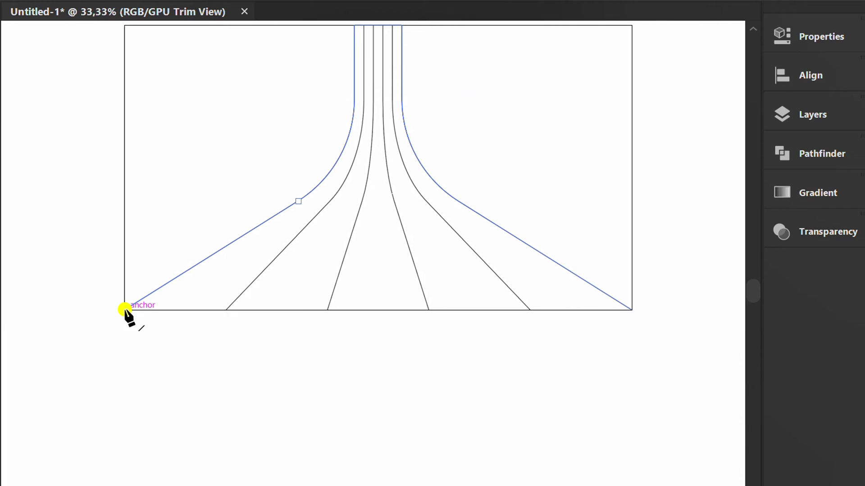
pyautogui.click(124, 309)
pyautogui.click(631, 310)
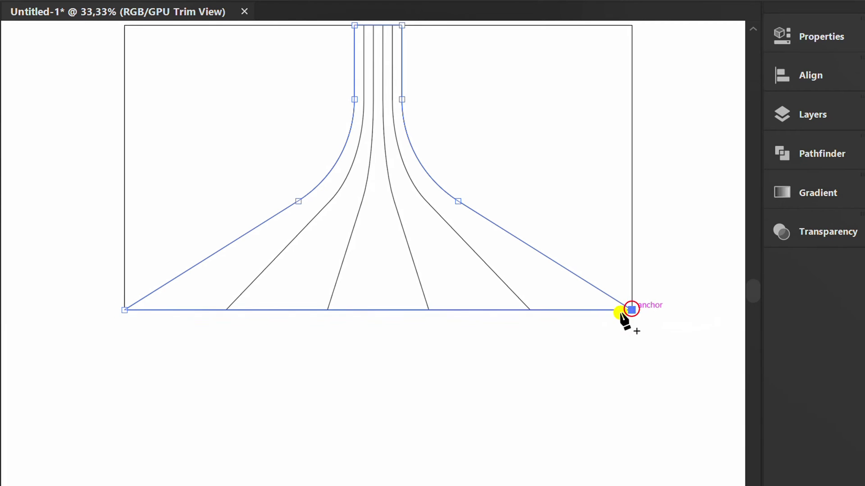
pyautogui.press('v')
pyautogui.moveTo(655, 109); pyautogui.dragTo(98, 439)
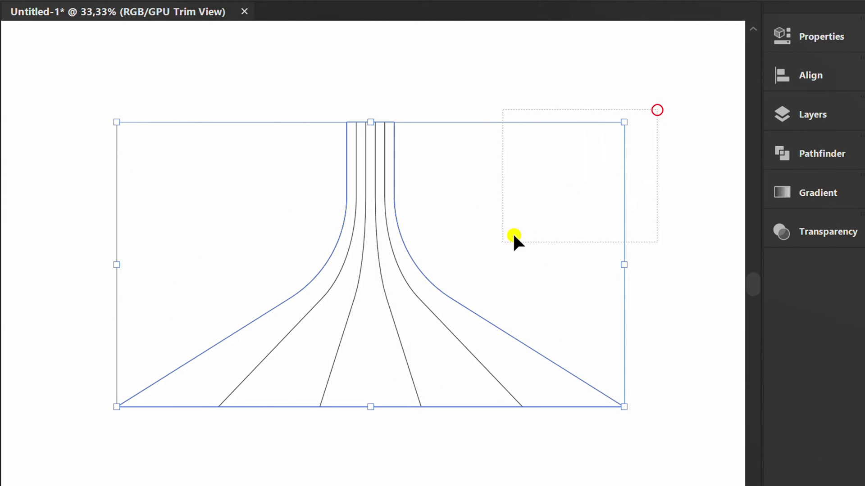
# Switch to Shape Builder and set the fill colour to black.
pyautogui.hotkey('shift', 'm')
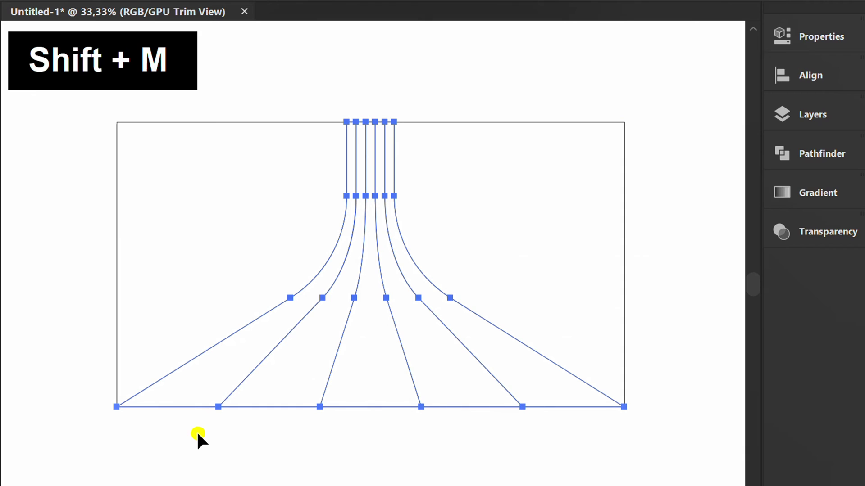
pyautogui.click(822, 37)
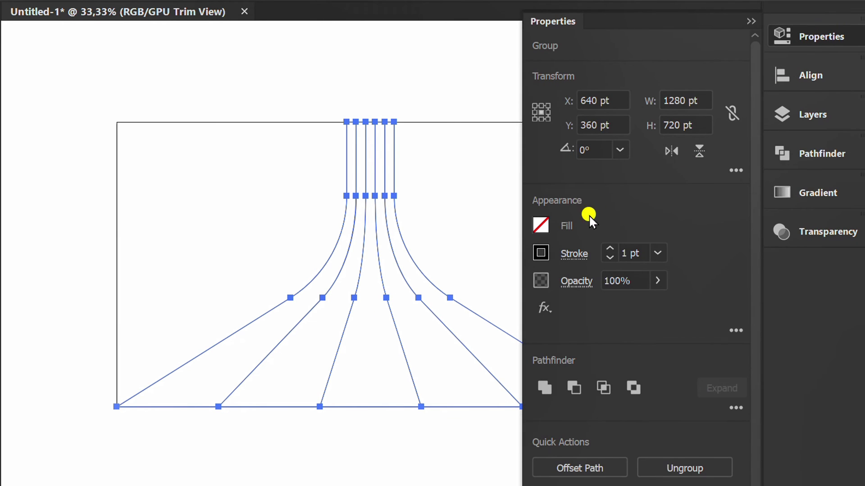
pyautogui.click(541, 226)
pyautogui.click(370, 295)
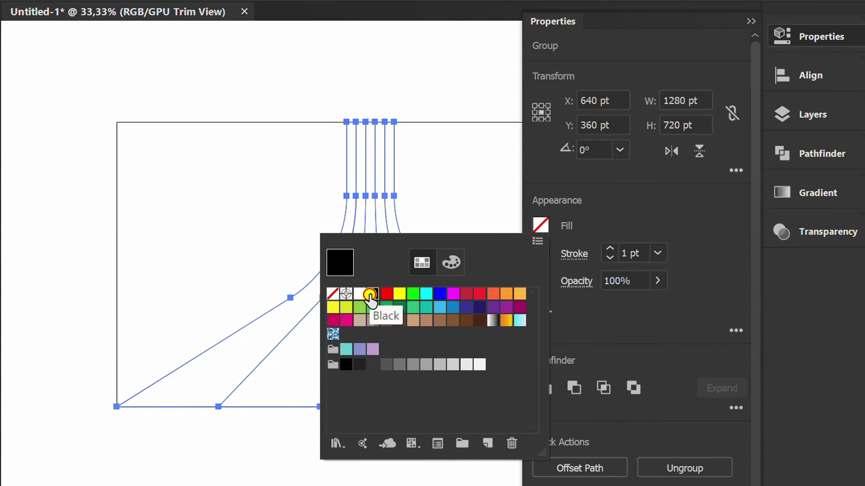
# Fill the left, middle and right gaps black, then select all the artwork.
pyautogui.click(250, 345)
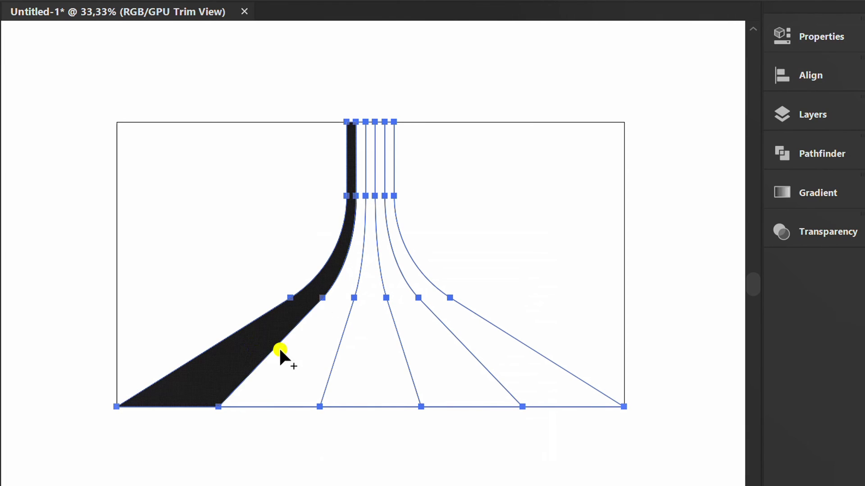
pyautogui.click(371, 344)
pyautogui.click(471, 327)
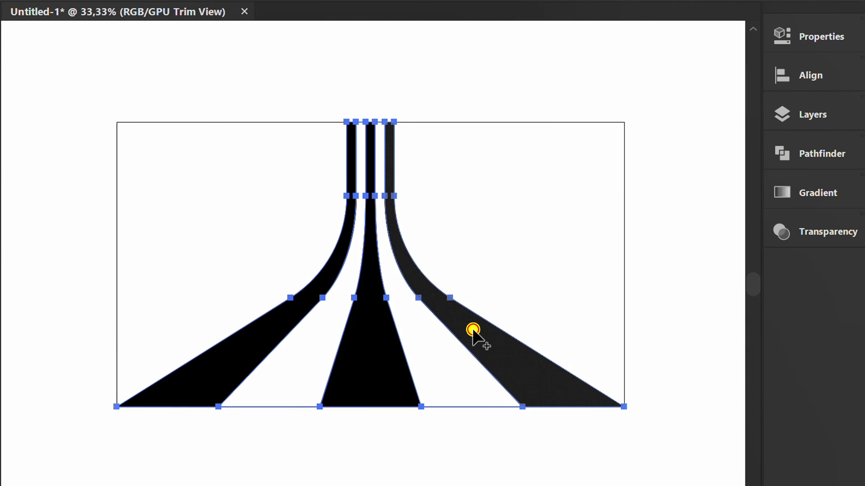
pyautogui.press('v')
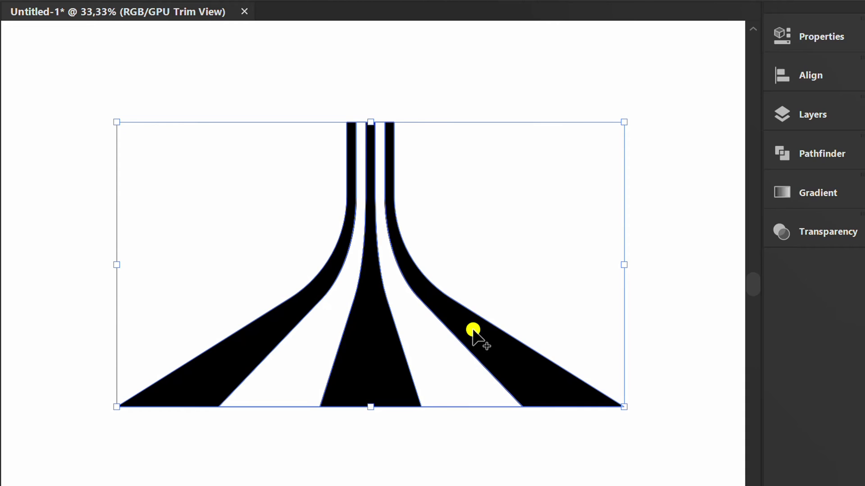
pyautogui.moveTo(659, 109); pyautogui.dragTo(68, 456)
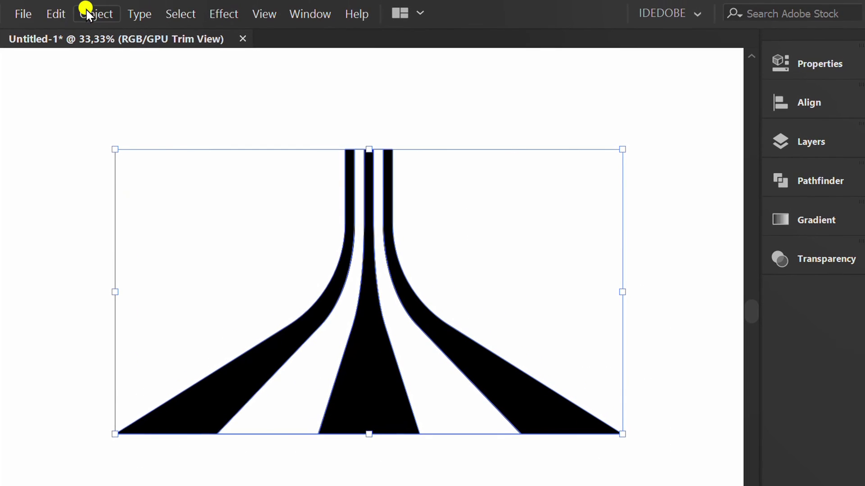
# Ungroup the artwork and delete the two small leftover shapes atop the white gaps.
pyautogui.click(97, 10)
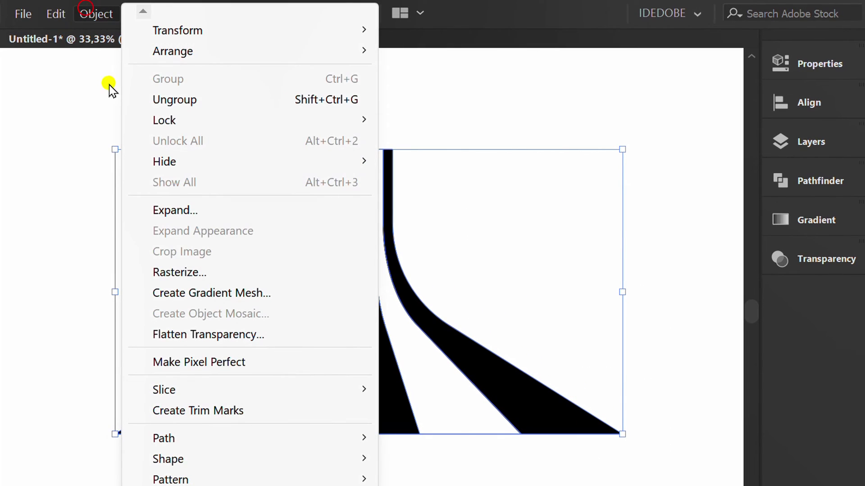
pyautogui.click(214, 100)
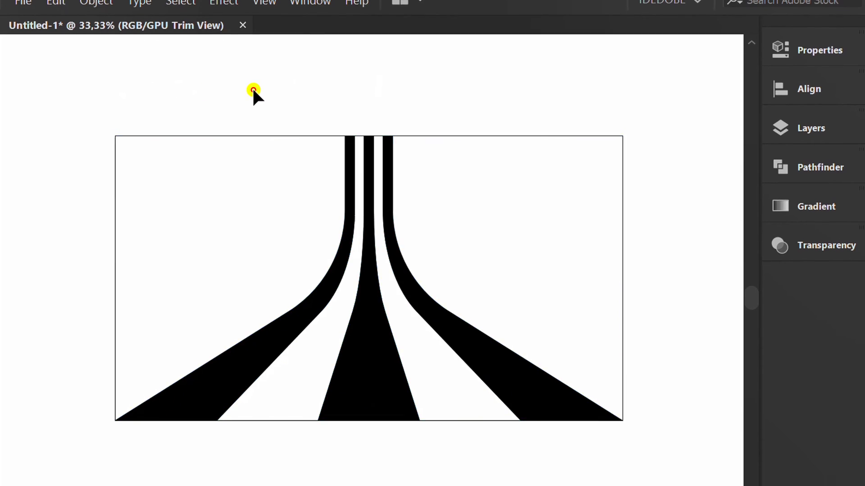
pyautogui.scroll(5, 337, 156)
pyautogui.click(267, 196)
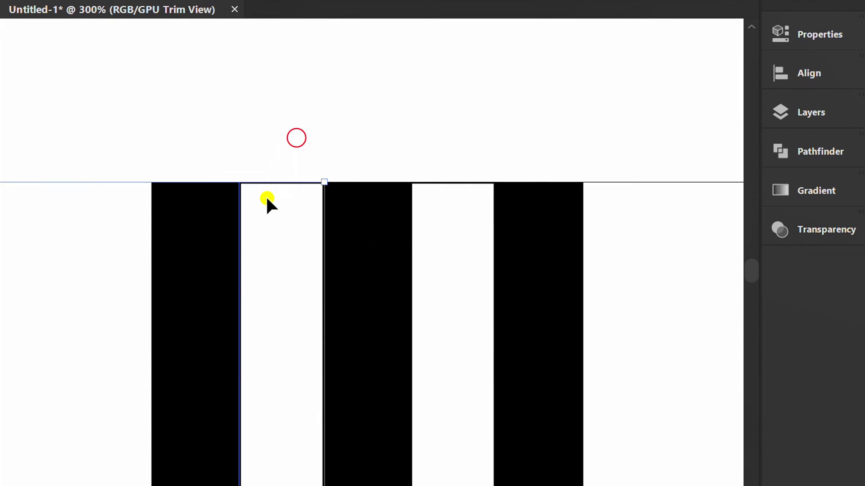
pyautogui.press('Delete')
pyautogui.click(398, 183)
pyautogui.click(441, 198)
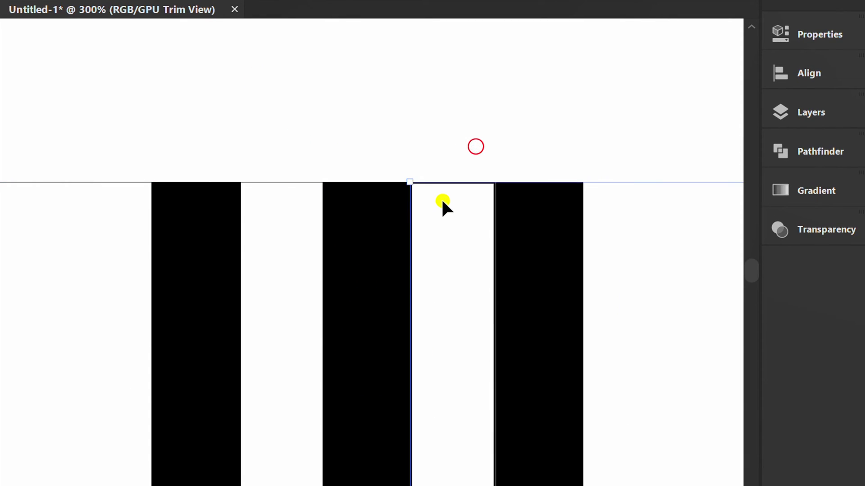
pyautogui.press('Delete')
pyautogui.scroll(-1, 436, 194)
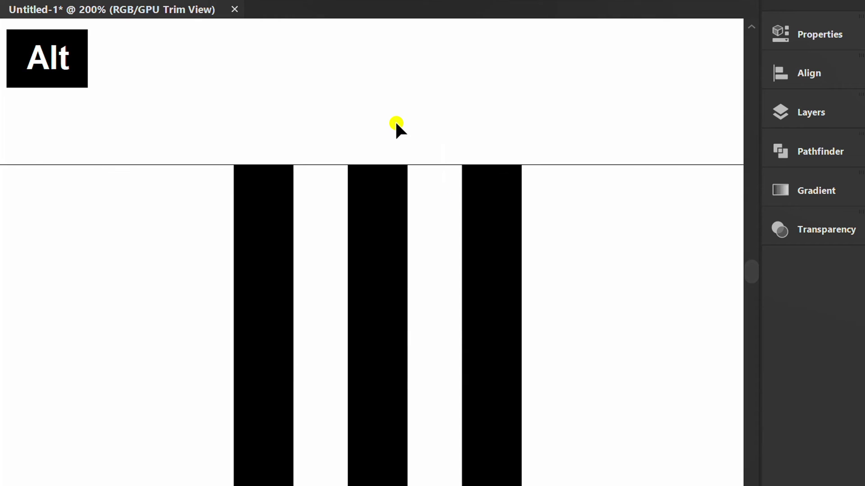
# Lower the top anchors of all three black bars several Shift+Down steps.
pyautogui.press('a')
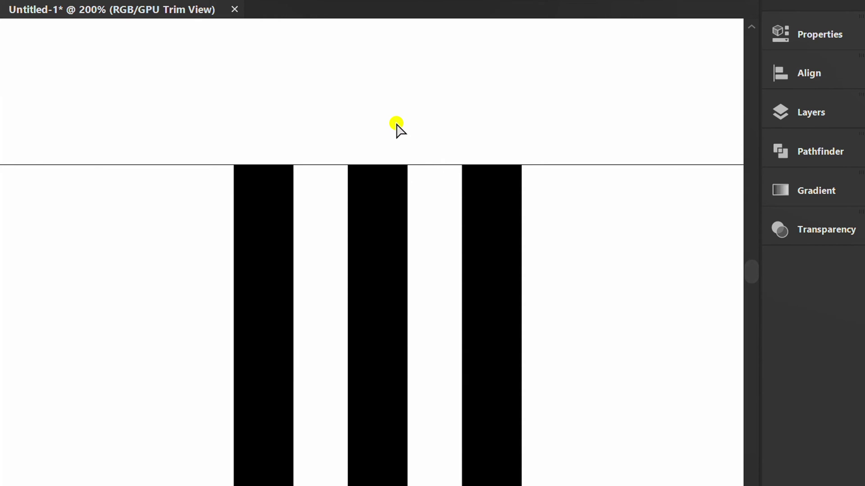
pyautogui.moveTo(571, 137); pyautogui.dragTo(210, 203)
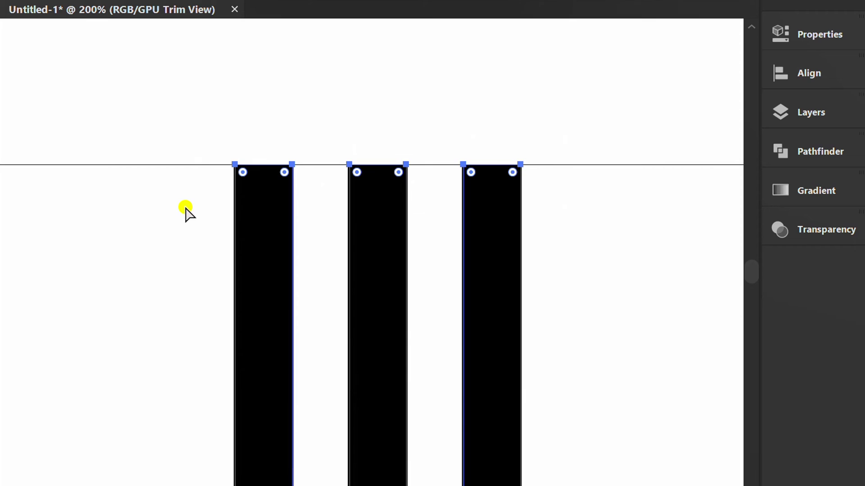
pyautogui.hotkey('shift', 'Down')
pyautogui.hotkey('shift', 'Down')
pyautogui.hotkey('shift', 'Down')
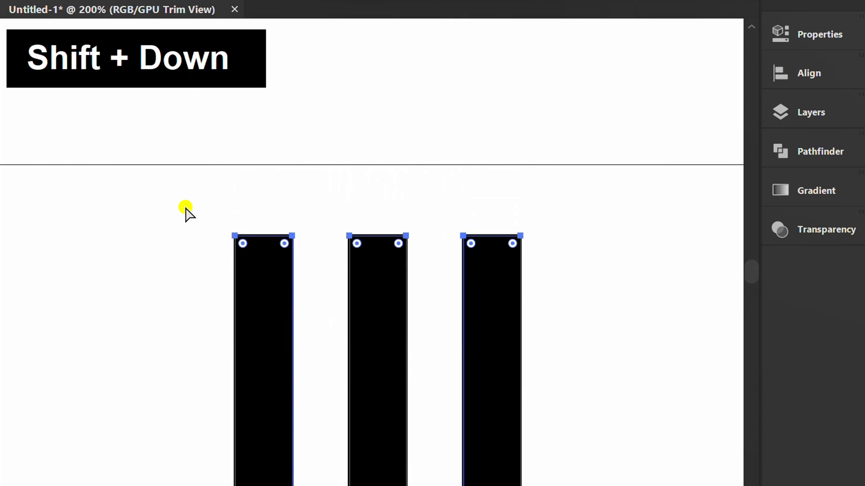
pyautogui.hotkey('shift', 'Down')
pyautogui.hotkey('shift', 'Down')
pyautogui.hotkey('shift', 'Down')
pyautogui.hotkey('shift', 'Down')
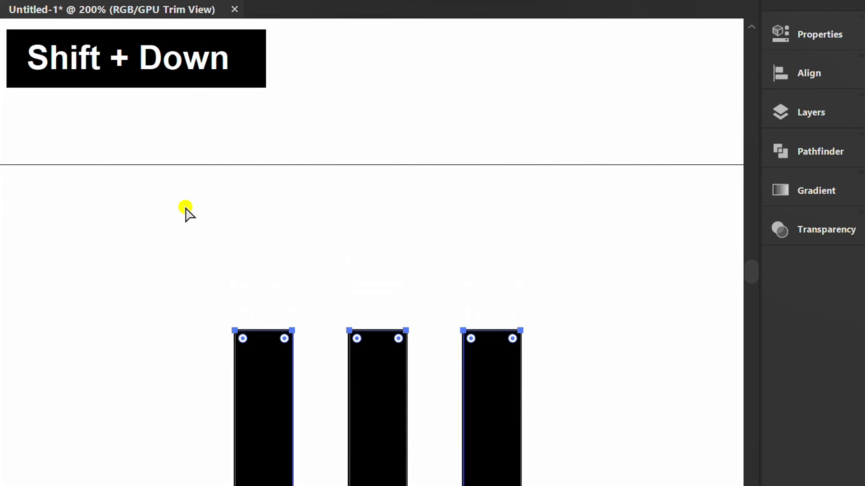
pyautogui.hotkey('ctrl', '-')
pyautogui.hotkey('shift', 'Down')
pyautogui.hotkey('shift', 'Down')
pyautogui.hotkey('shift', 'Down')
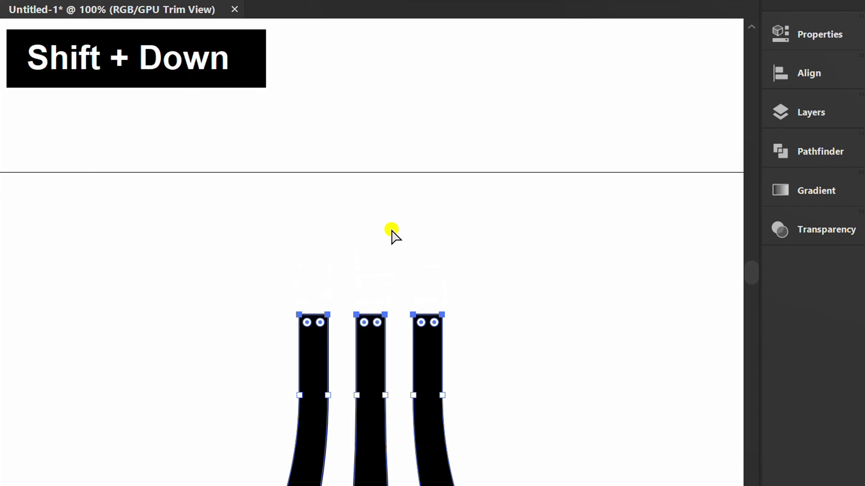
# Raise the middle bar's top anchors so it stands above the side bars.
pyautogui.keyDown('shift'); pyautogui.click(350, 340); pyautogui.keyUp('shift')
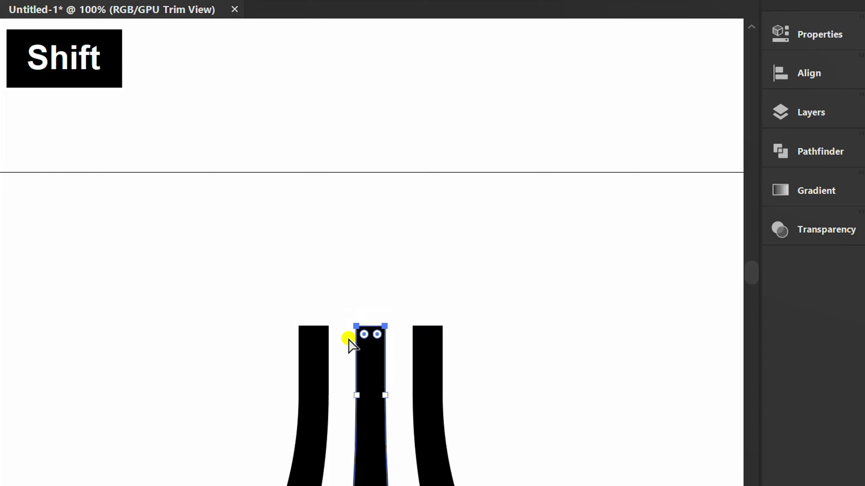
pyautogui.hotkey('shift', 'Up')
pyautogui.hotkey('shift', 'Up')
pyautogui.hotkey('shift', 'Up')
pyautogui.hotkey('shift', 'Up')
pyautogui.hotkey('shift', 'Up')
pyautogui.click(335, 318)
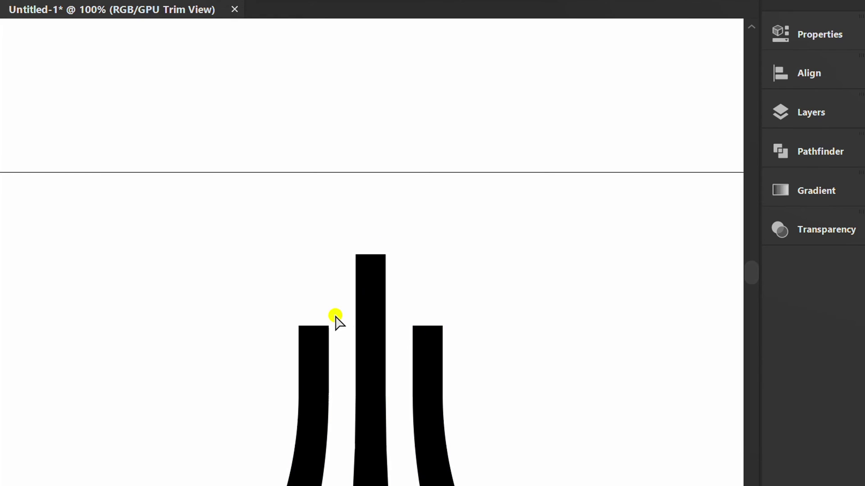
# Create a three-sided triangle with the Polygon tool.
pyautogui.click(22, 218)
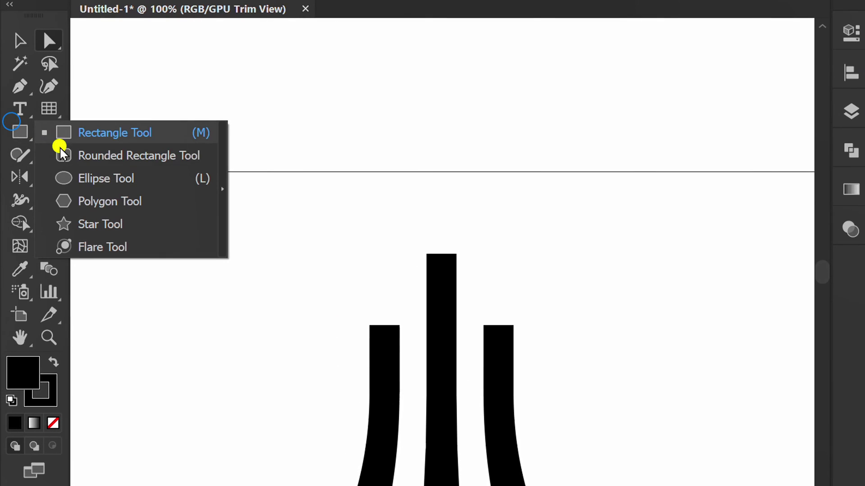
pyautogui.click(113, 201)
pyautogui.click(348, 254)
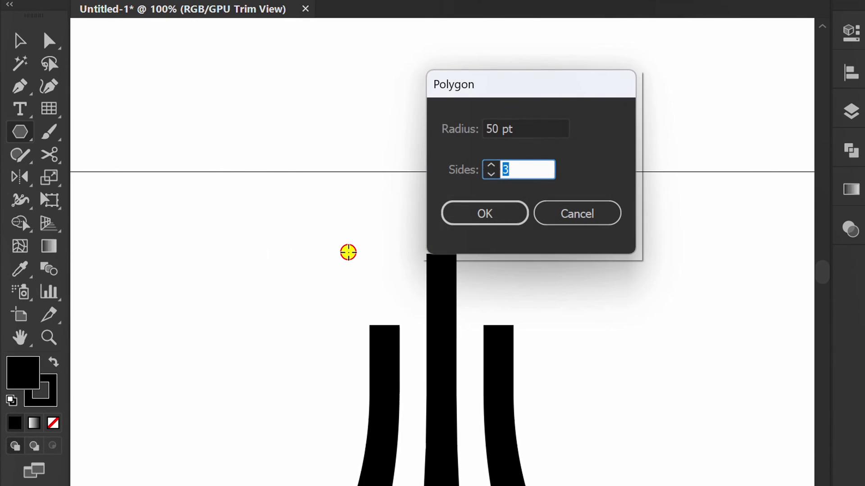
pyautogui.write('3')
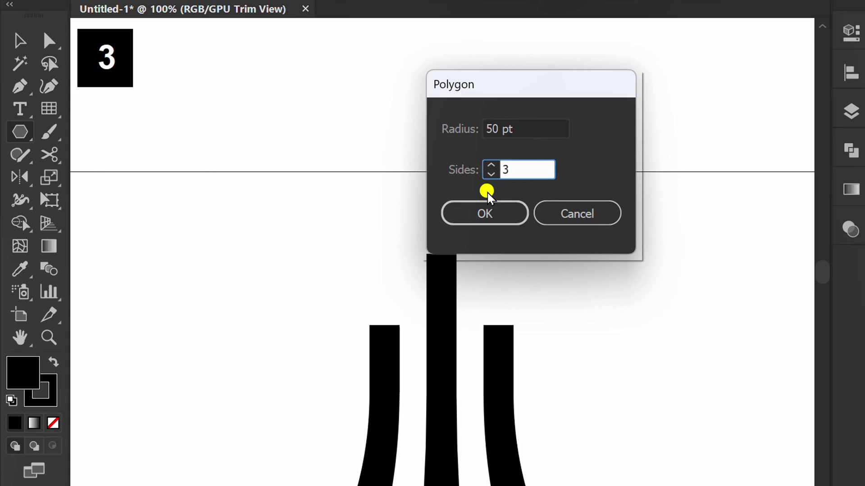
pyautogui.click(485, 213)
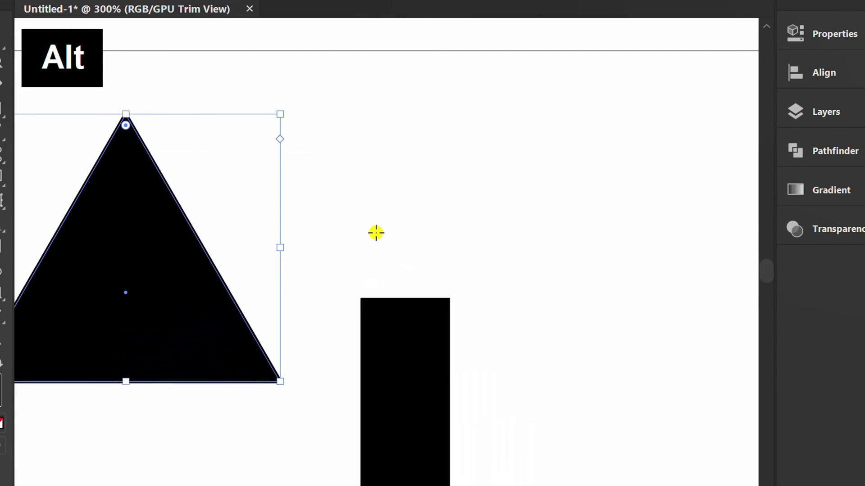
# Resize the triangle into an arrowhead and position it atop the middle bar.
pyautogui.moveTo(115, 292)
pyautogui.mouseDown()
pyautogui.moveTo(174, 260)
pyautogui.moveTo(388, 217)
pyautogui.mouseUp()
pyautogui.moveTo(393, 35); pyautogui.dragTo(389, 106)
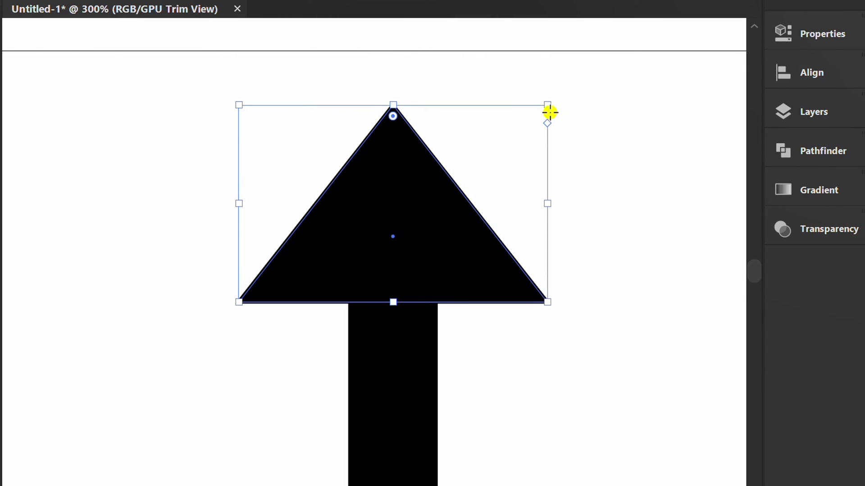
pyautogui.moveTo(549, 113); pyautogui.dragTo(489, 146)
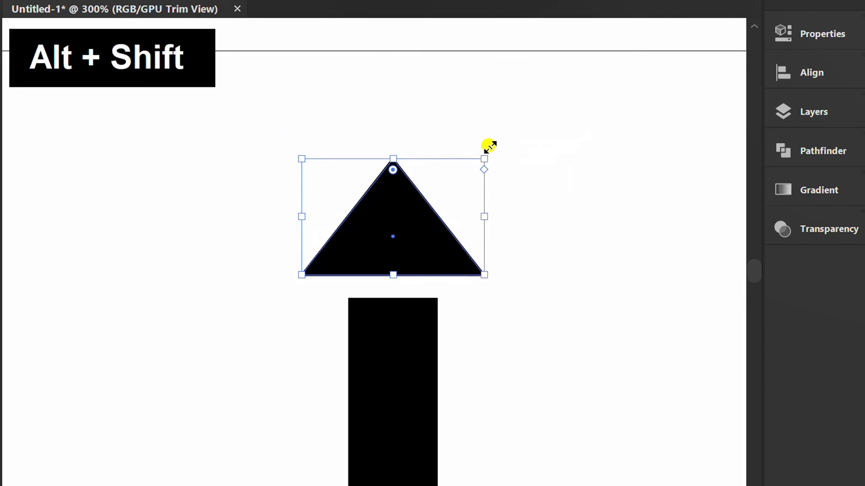
pyautogui.press('Down')
pyautogui.press('Down')
pyautogui.press('Down')
pyautogui.press('Down')
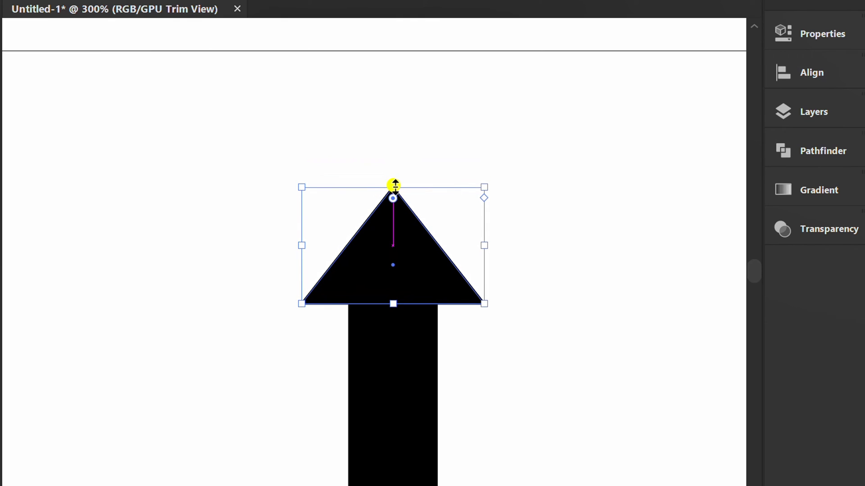
pyautogui.moveTo(393, 186); pyautogui.dragTo(394, 168)
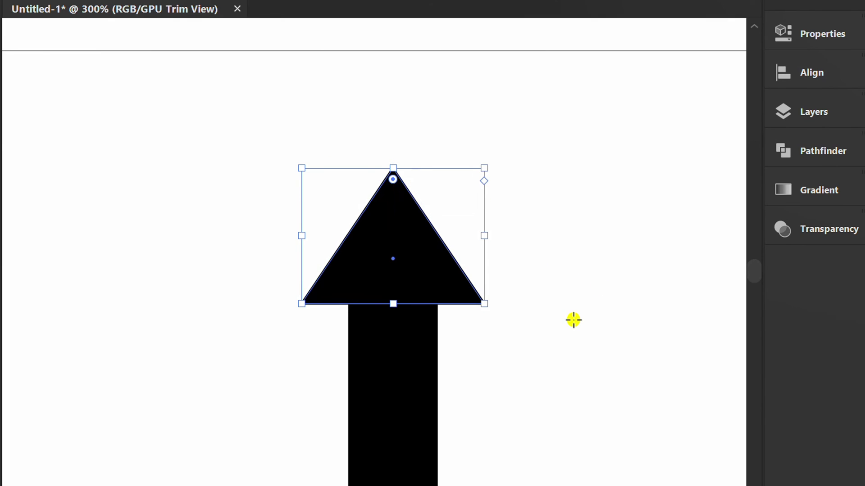
# Place an arrowhead copy on the left bar, centred with arrow-key nudges.
pyautogui.hotkey('ctrl', '-')
pyautogui.moveTo(440, 243)
pyautogui.mouseDown()
pyautogui.moveTo(360, 349)
pyautogui.moveTo(351, 346)
pyautogui.mouseUp()
pyautogui.scroll(2, 347, 426)
pyautogui.press('Right')
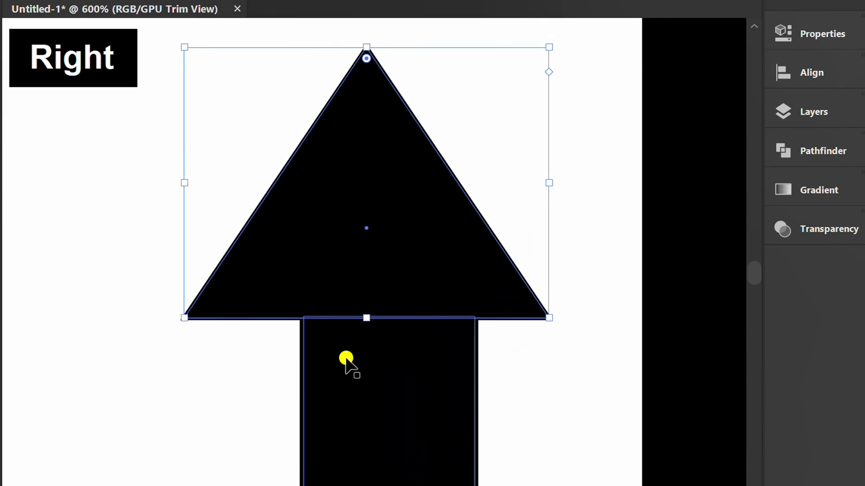
pyautogui.press('Right')
pyautogui.press('Right')
pyautogui.press('Right')
pyautogui.press('Left')
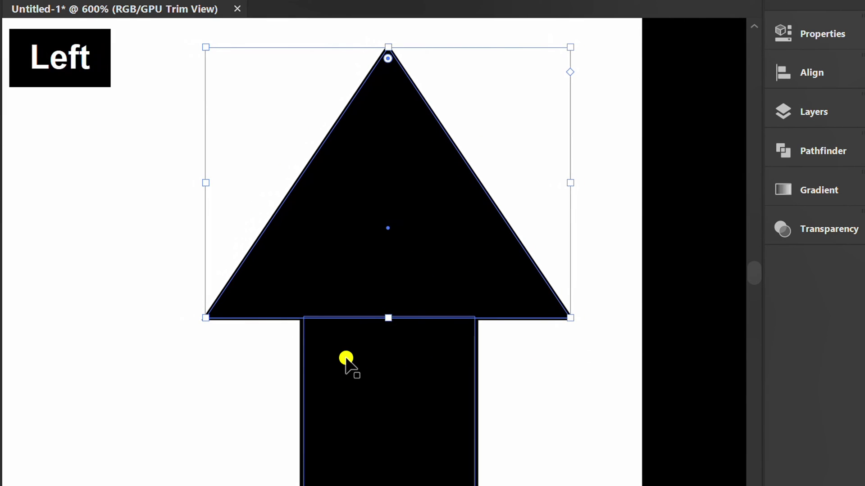
pyautogui.scroll(-1, 345, 359)
pyautogui.scroll(-1, 302, 160)
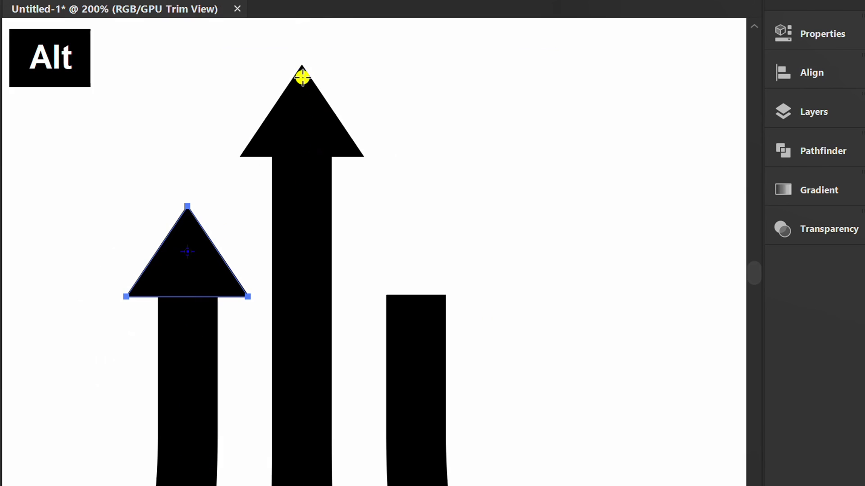
# Place another arrowhead copy on the right bar, then deselect and fit the view.
pyautogui.click(224, 195)
pyautogui.moveTo(405, 273)
pyautogui.mouseDown()
pyautogui.moveTo(391, 221)
pyautogui.moveTo(423, 207)
pyautogui.mouseUp()
pyautogui.press('v')
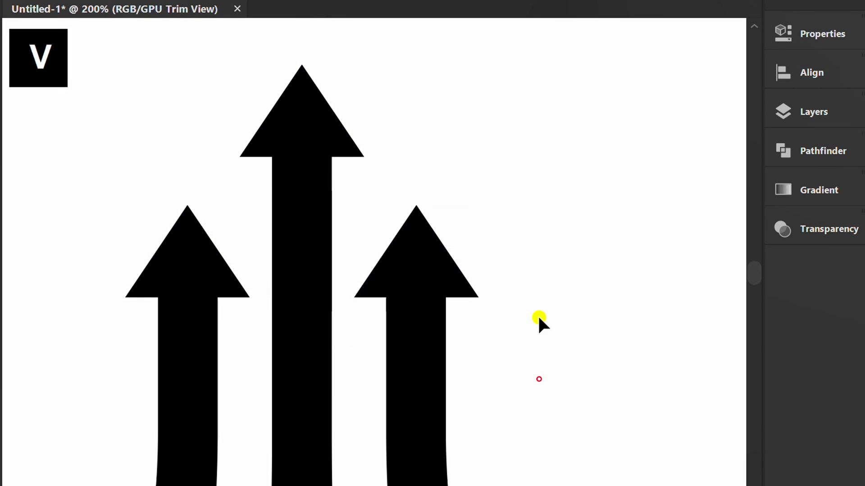
pyautogui.click(533, 363)
pyautogui.hotkey('ctrl', '0')
# Group the three selected arrows into a single object.
pyautogui.moveTo(547, 95)
pyautogui.mouseDown()
pyautogui.moveTo(450, 183)
pyautogui.moveTo(282, 280)
pyautogui.mouseUp()
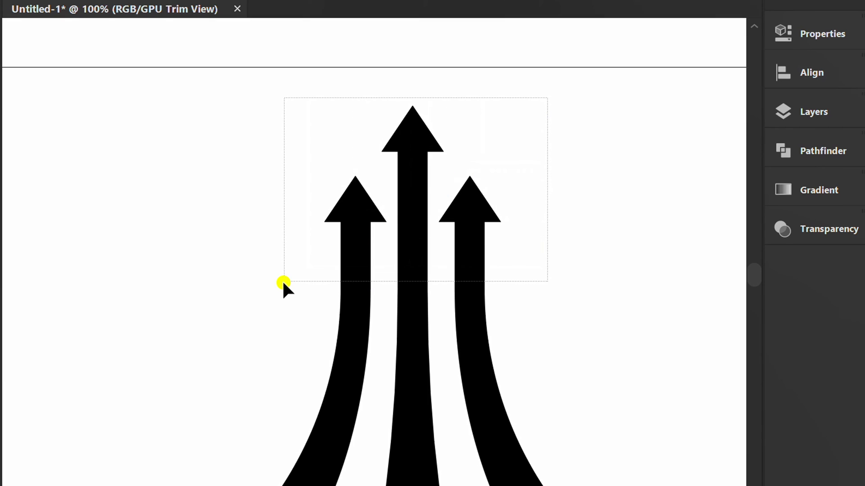
pyautogui.rightClick(245, 212)
pyautogui.click(296, 303)
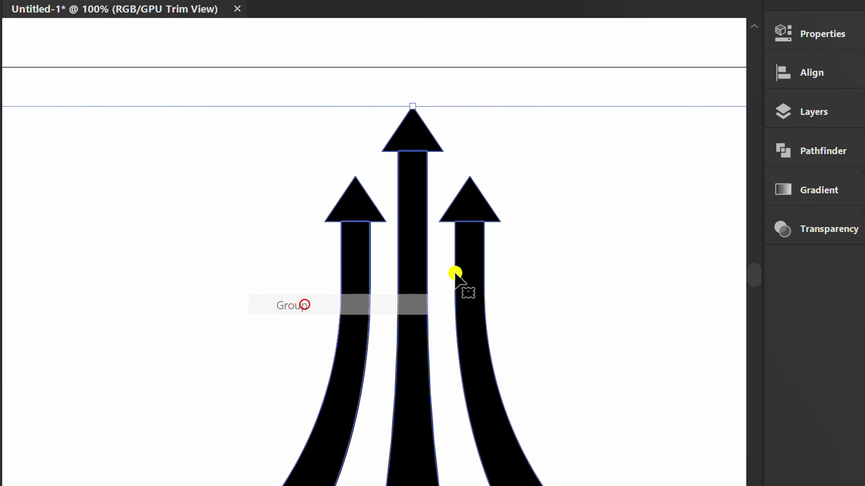
pyautogui.click(580, 222)
# Fit the artboard in view and enable Trim View to hide overhanging artwork.
pyautogui.hotkey('ctrl', '0')
pyautogui.click(264, 14)
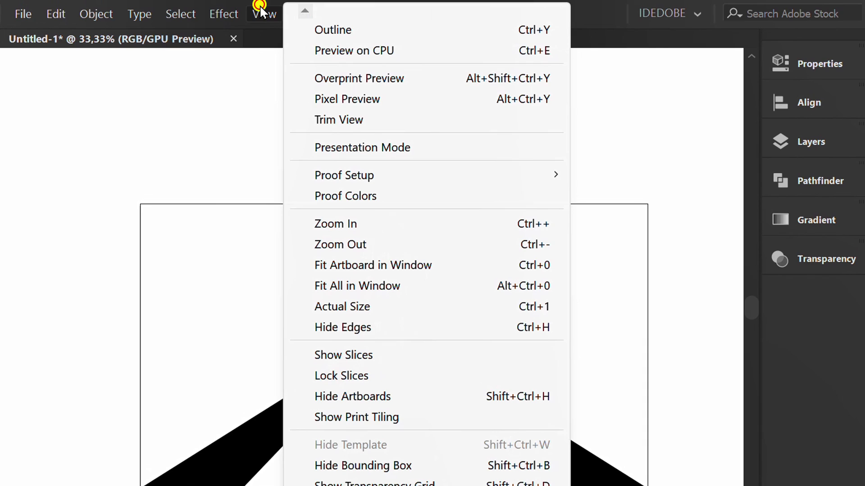
pyautogui.click(353, 118)
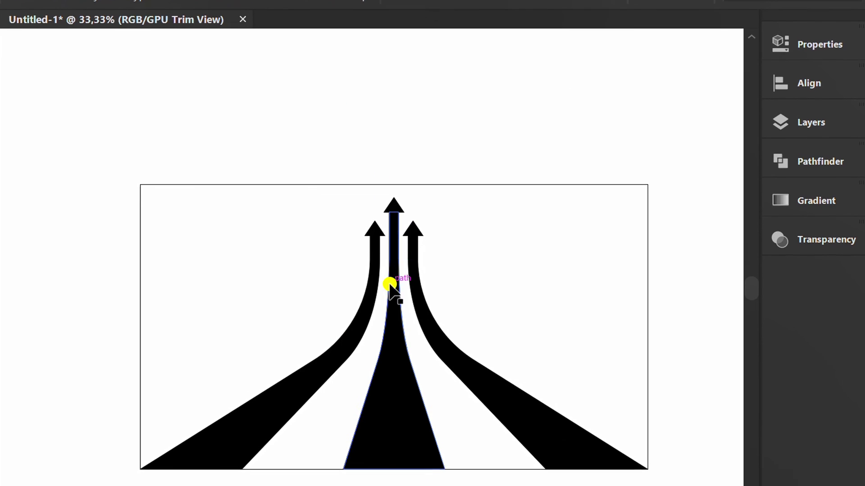
# Nudge the arrow group right twice, then slightly back left.
pyautogui.click(368, 286)
pyautogui.hotkey('shift', 'Right')
pyautogui.hotkey('shift', 'Right')
pyautogui.hotkey('shift', 'Right')
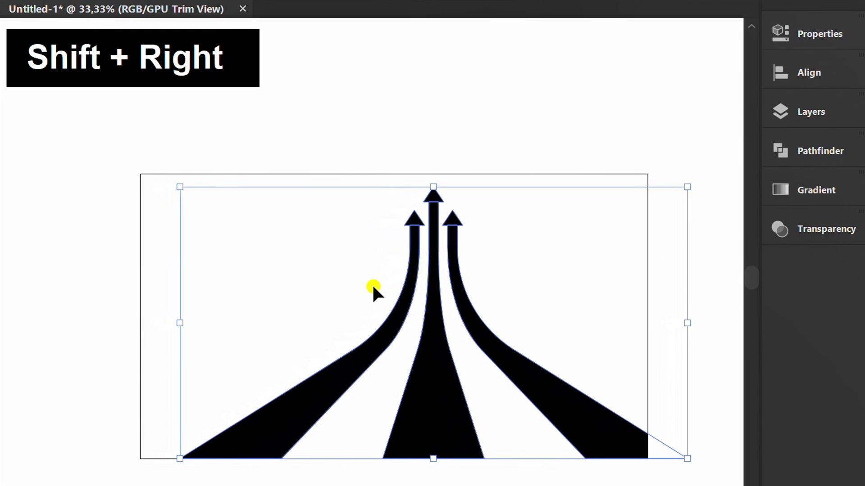
pyautogui.hotkey('shift', 'Right')
pyautogui.hotkey('shift', 'Right')
pyautogui.hotkey('shift', 'Left')
pyautogui.click(85, 298)
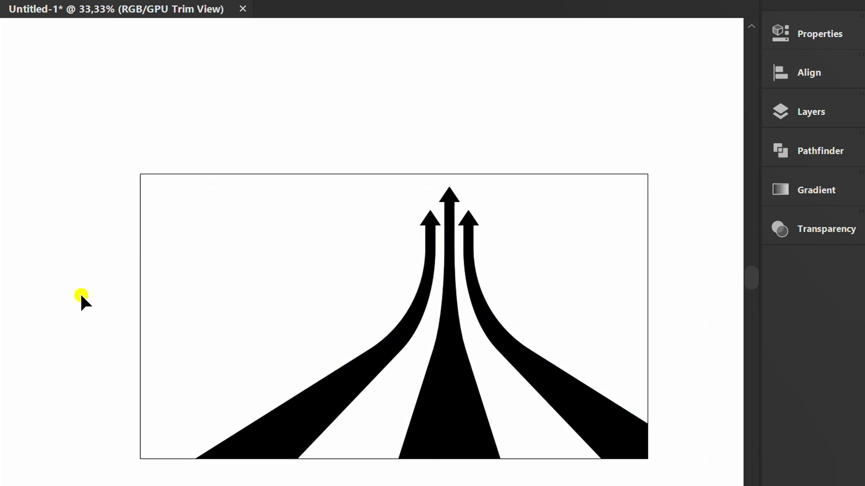
# Place 'Lorem ipsum' text on the artboard's left side and move it lower.
pyautogui.press('t')
pyautogui.click(190, 254)
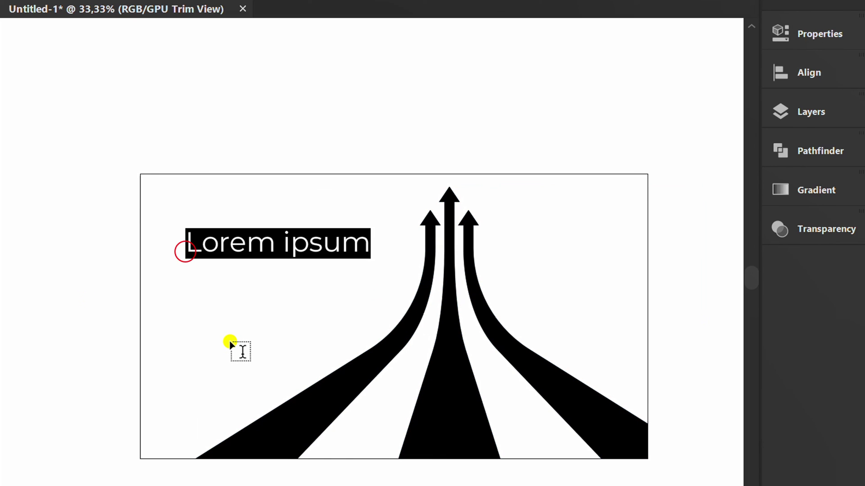
pyautogui.press('Escape')
pyautogui.moveTo(218, 245)
pyautogui.mouseDown()
pyautogui.moveTo(219, 293)
pyautogui.moveTo(218, 273)
pyautogui.mouseUp()
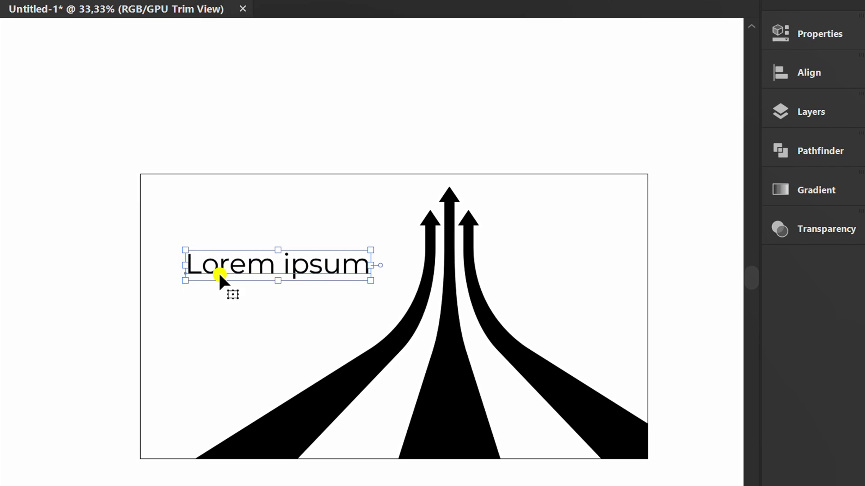
pyautogui.click(272, 354)
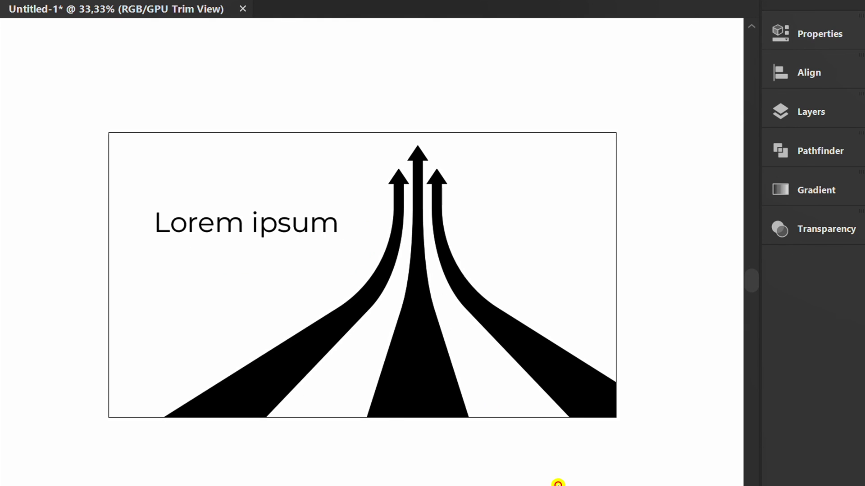